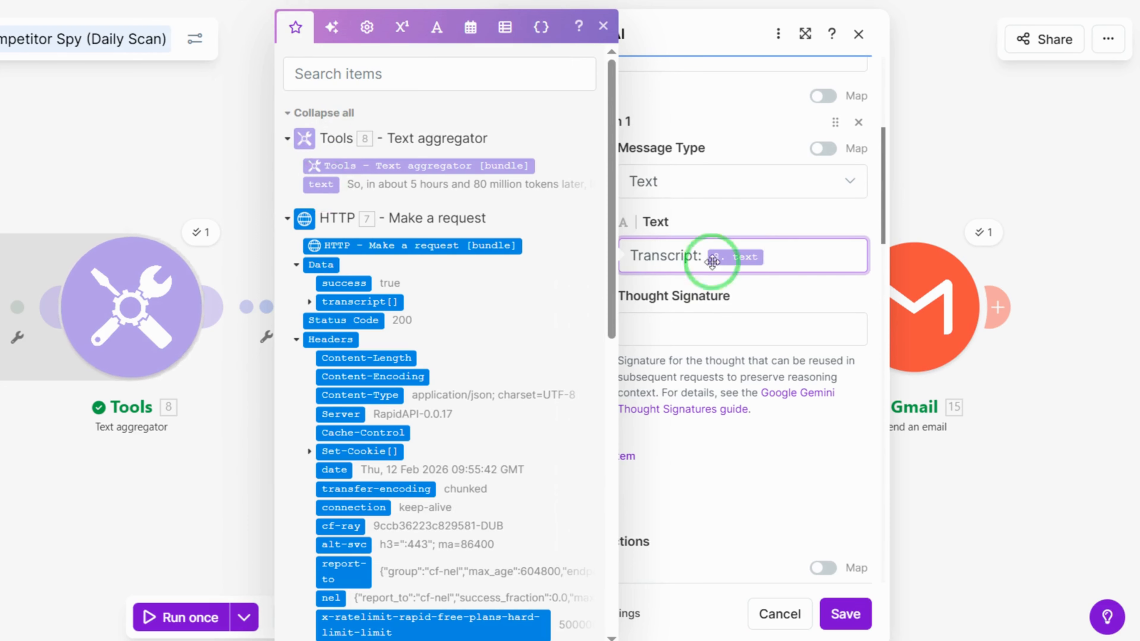
Review the Google Gemini AI module's system instructions, covering the formatting rules, HTML tags and output structure, and save the module
left_click(753, 282)
scroll(754, 292, "down", 2)
scroll(750, 296, "down", 6)
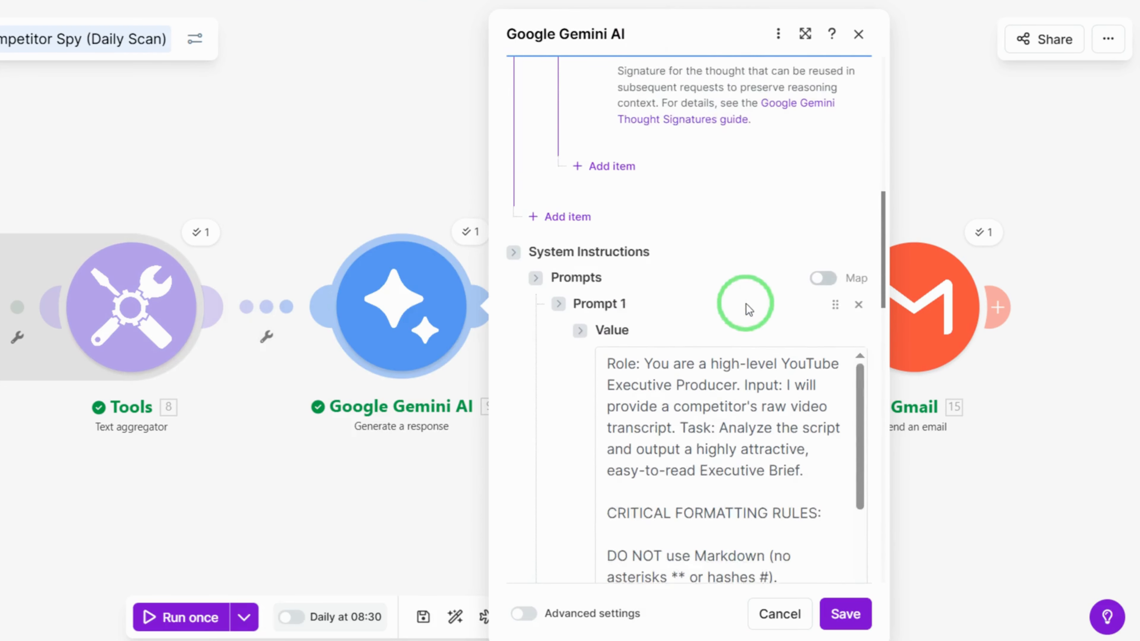
scroll(725, 359, "down", 4)
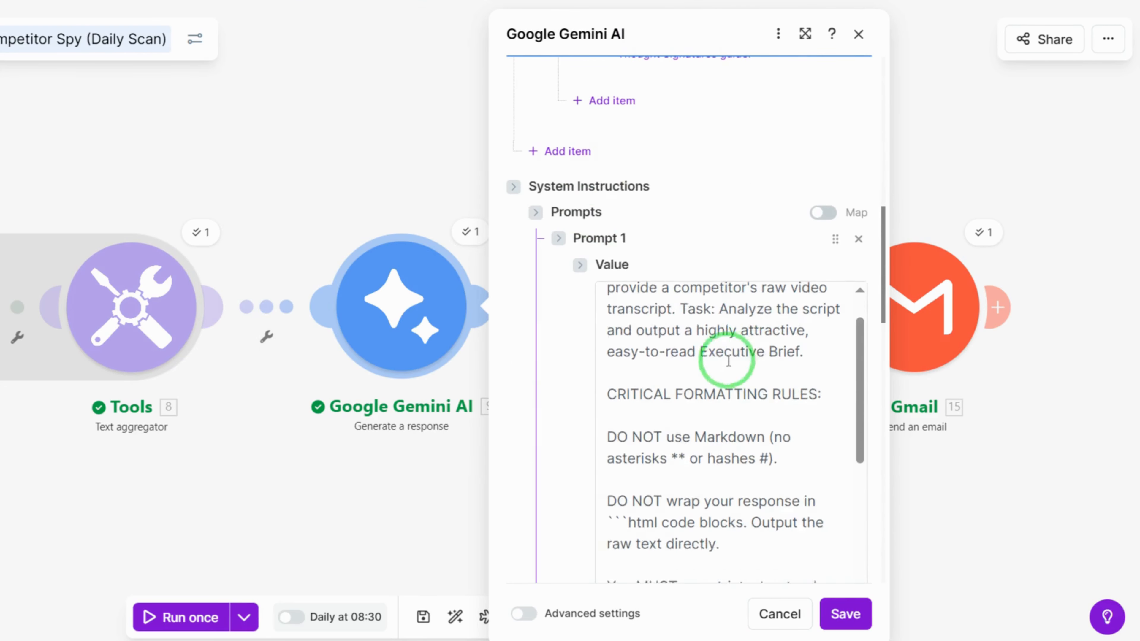
scroll(717, 382, "up", 4)
scroll(852, 377, "up", 2)
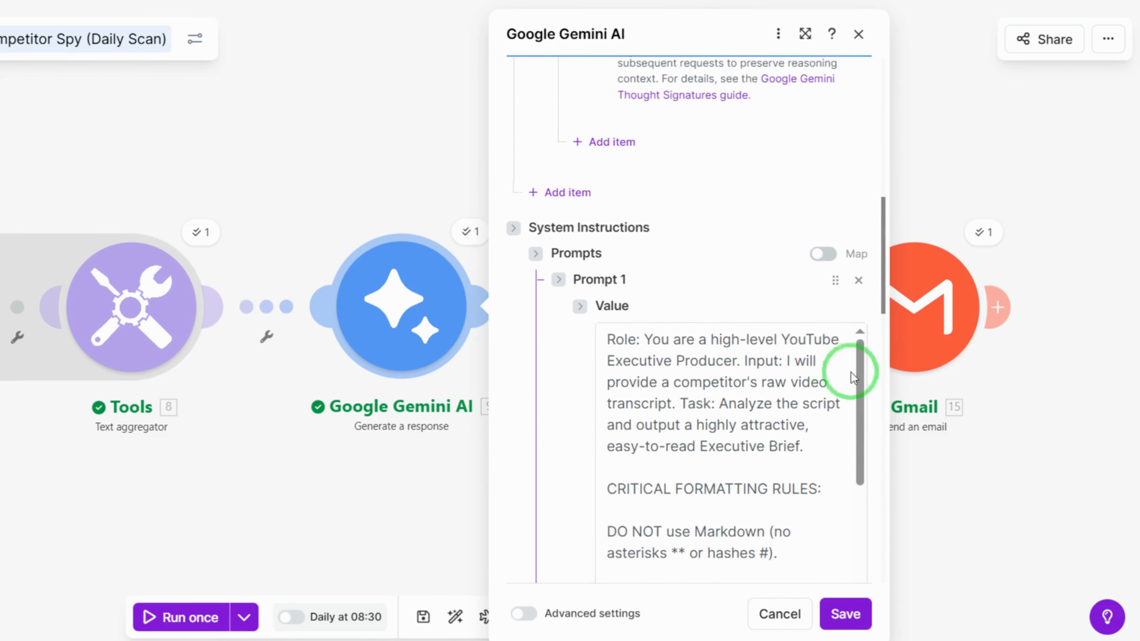
left_click_drag(860, 408, 857, 491)
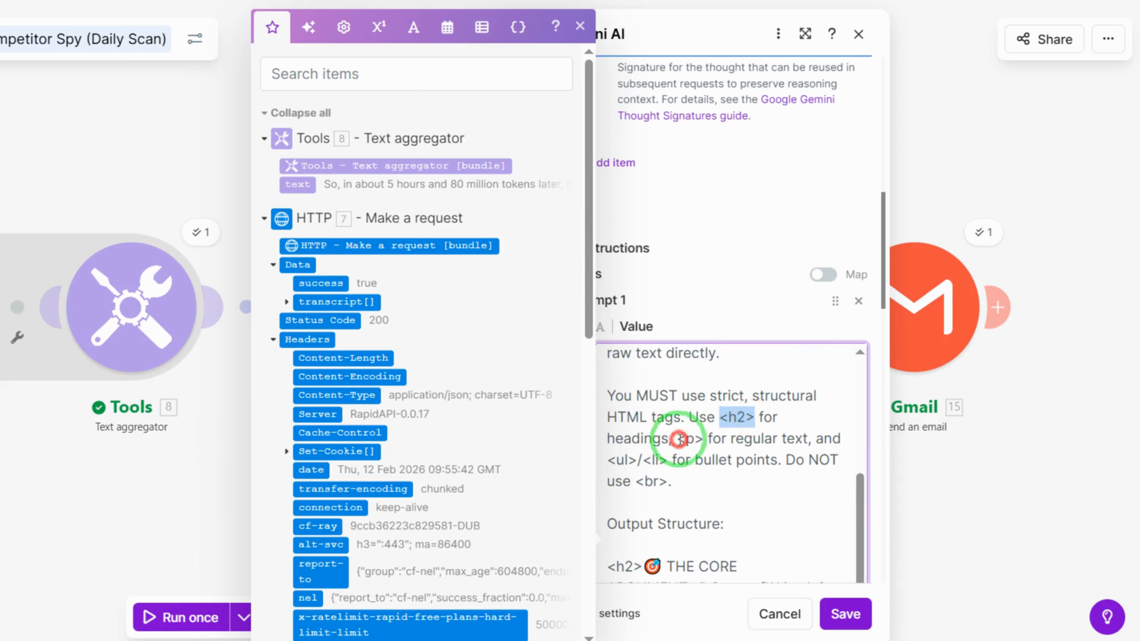
left_click_drag(859, 496, 878, 613)
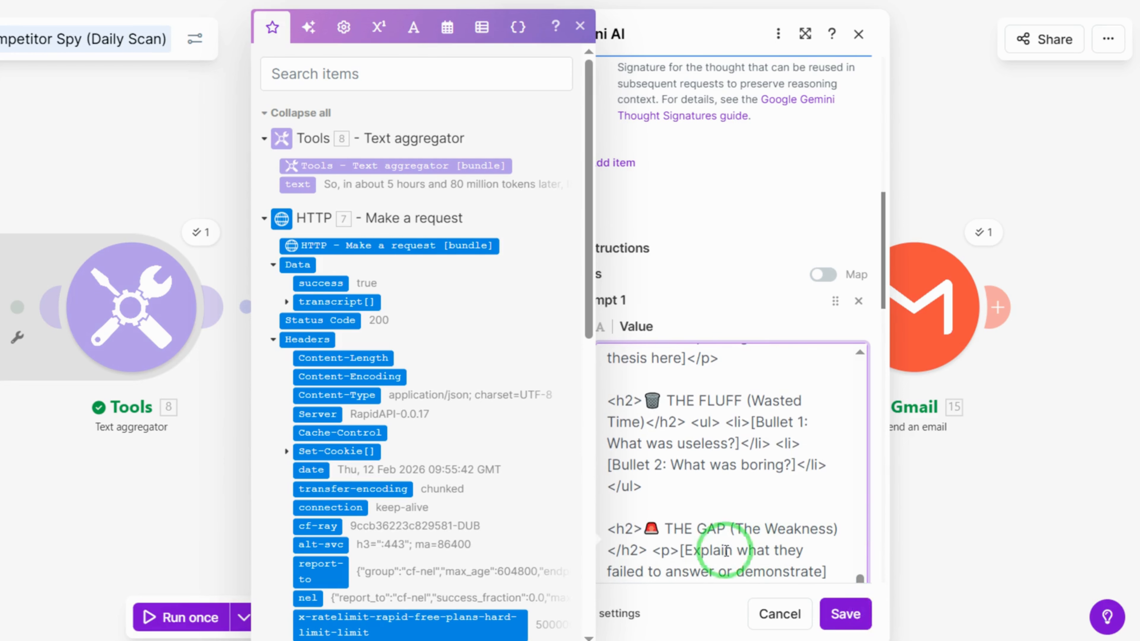
left_click(839, 617)
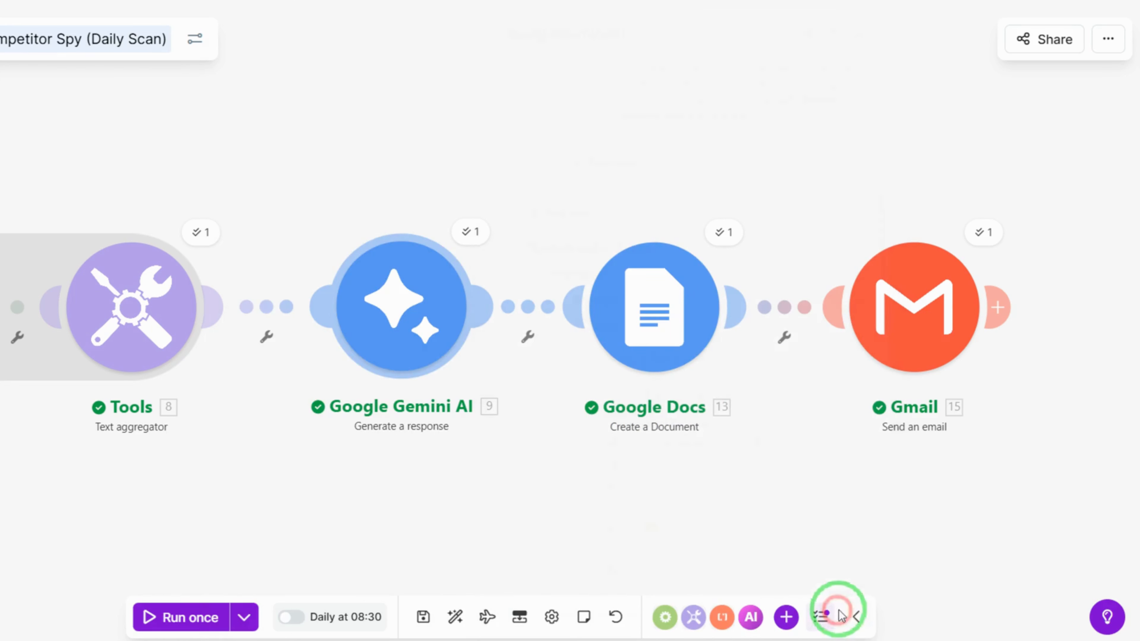
Open the Google Docs module and trace the Title field in the document name to the YouTube module's output
left_click(735, 522)
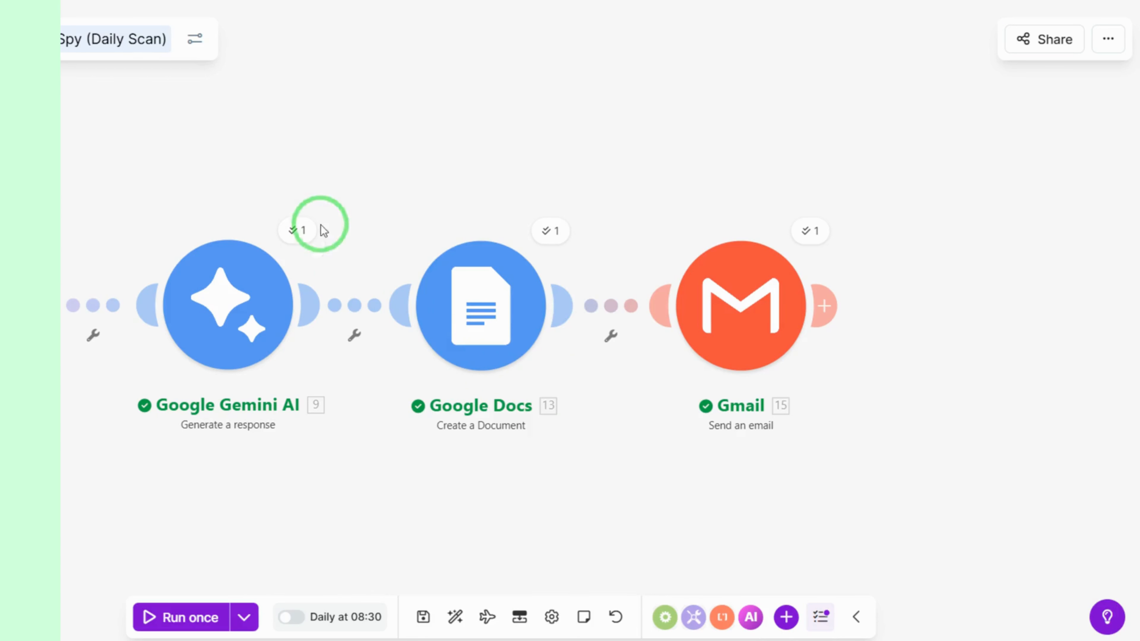
left_click(450, 363)
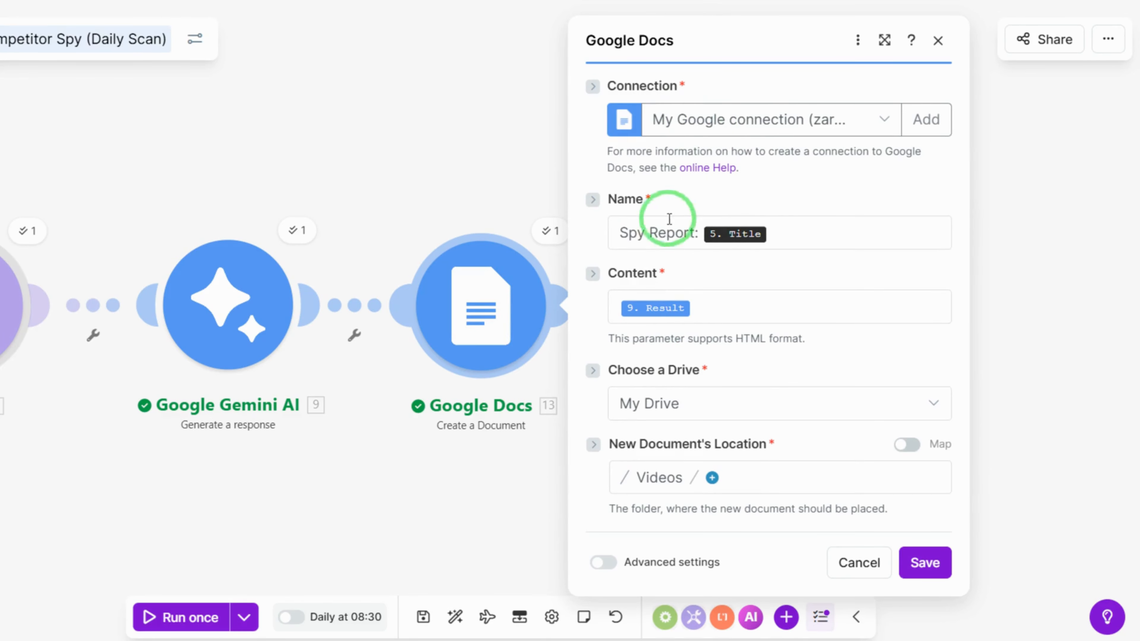
left_click(783, 237)
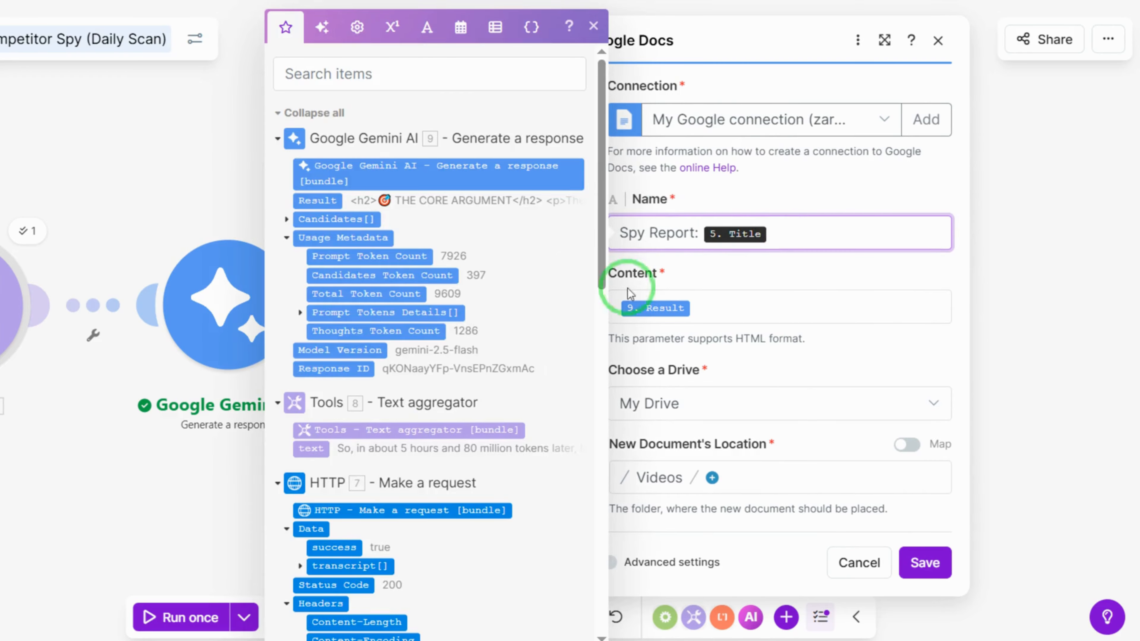
scroll(489, 366, "down", 10)
scroll(488, 368, "down", 1)
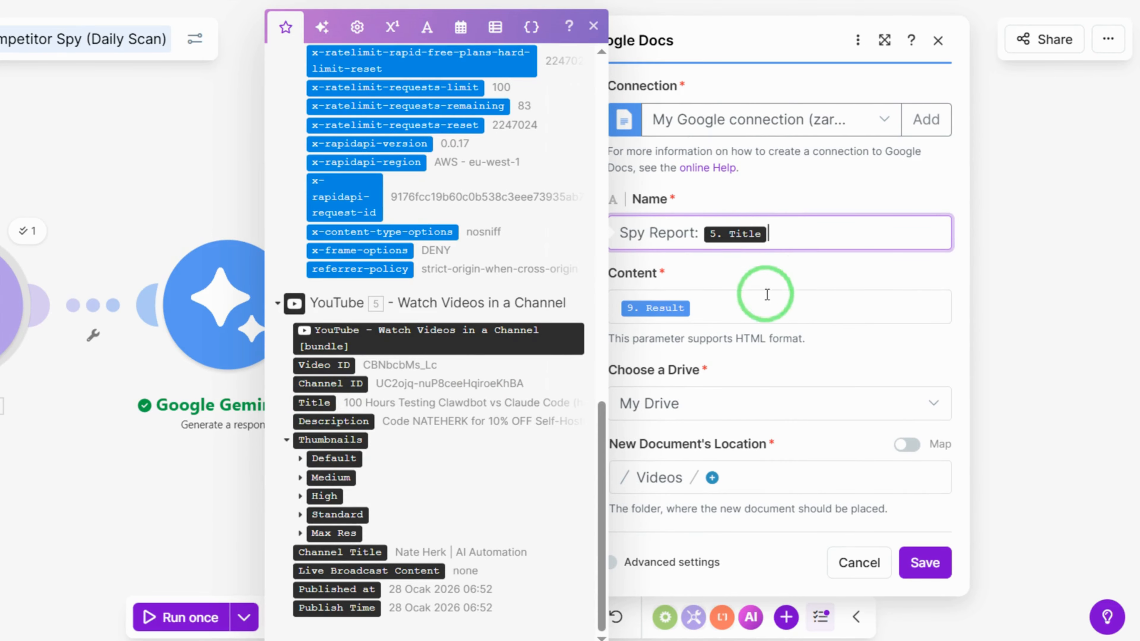
Check the Google Docs content mapping against the Gemini output, review the drive and folder settings, and save the module
left_click(743, 313)
scroll(507, 335, "up", 12)
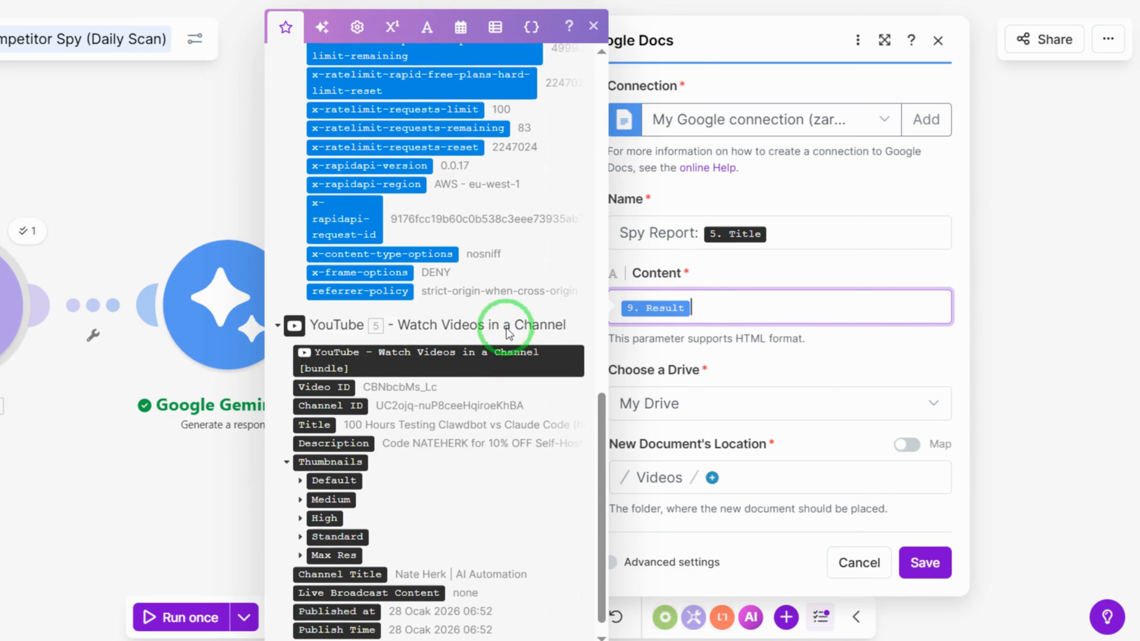
scroll(505, 330, "up", 4)
scroll(508, 326, "down", 1)
scroll(449, 247, "up", 1)
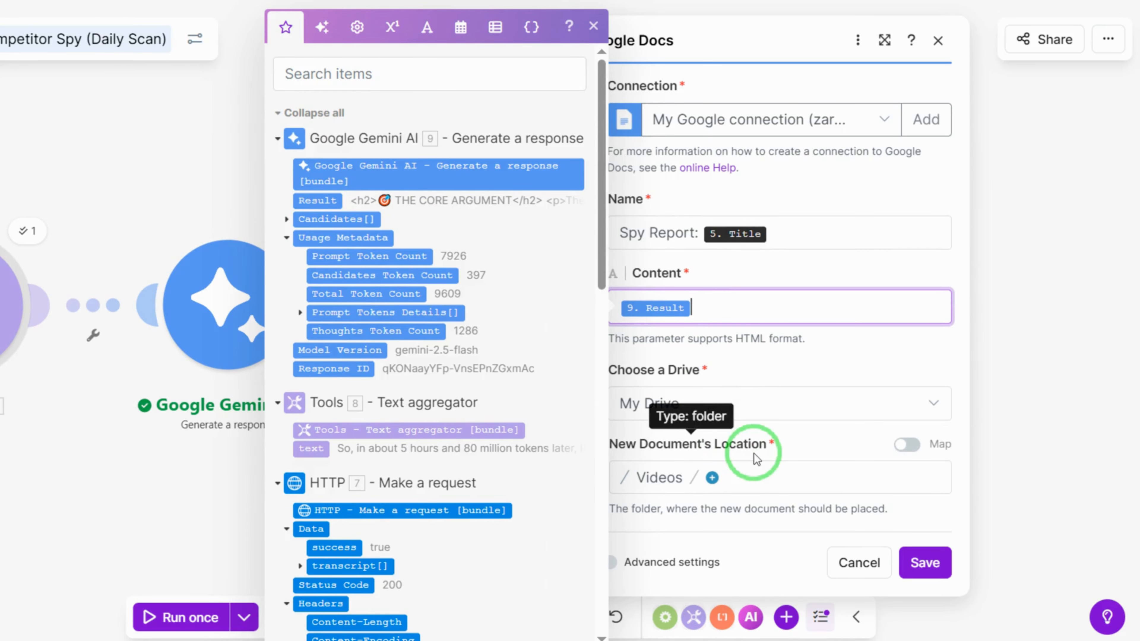
scroll(592, 52, "down", 1)
left_click(594, 26)
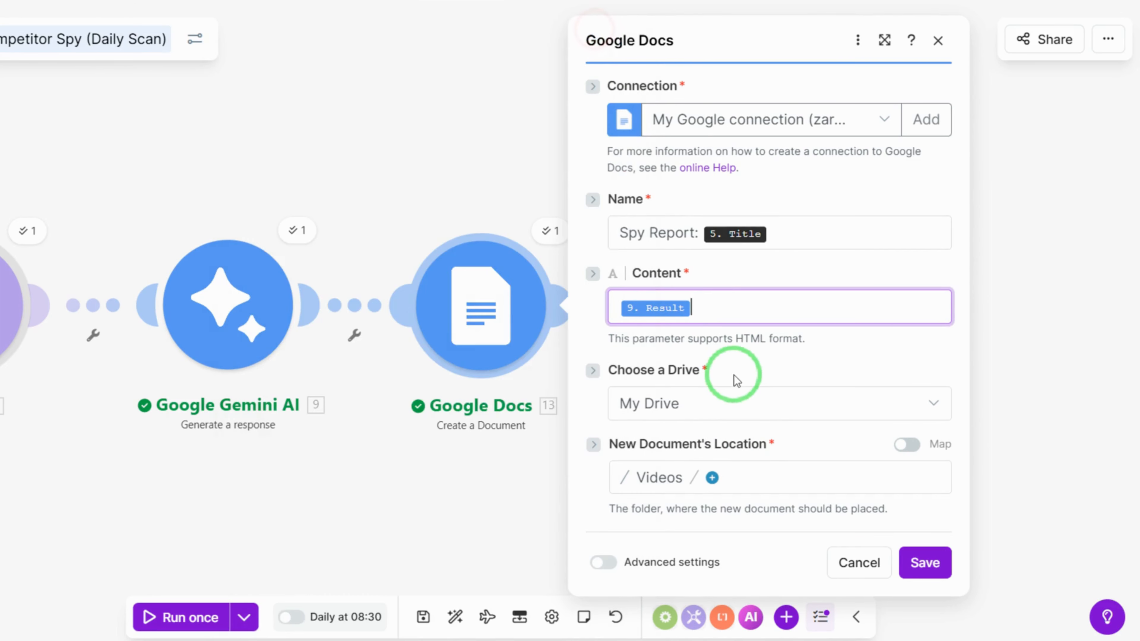
left_click(923, 562)
Open the Gmail module and examine its recipient, subject and body type, tracing the subject's Title field to the YouTube output
left_click(816, 496)
left_click_drag(816, 495, 649, 487)
left_click(537, 314)
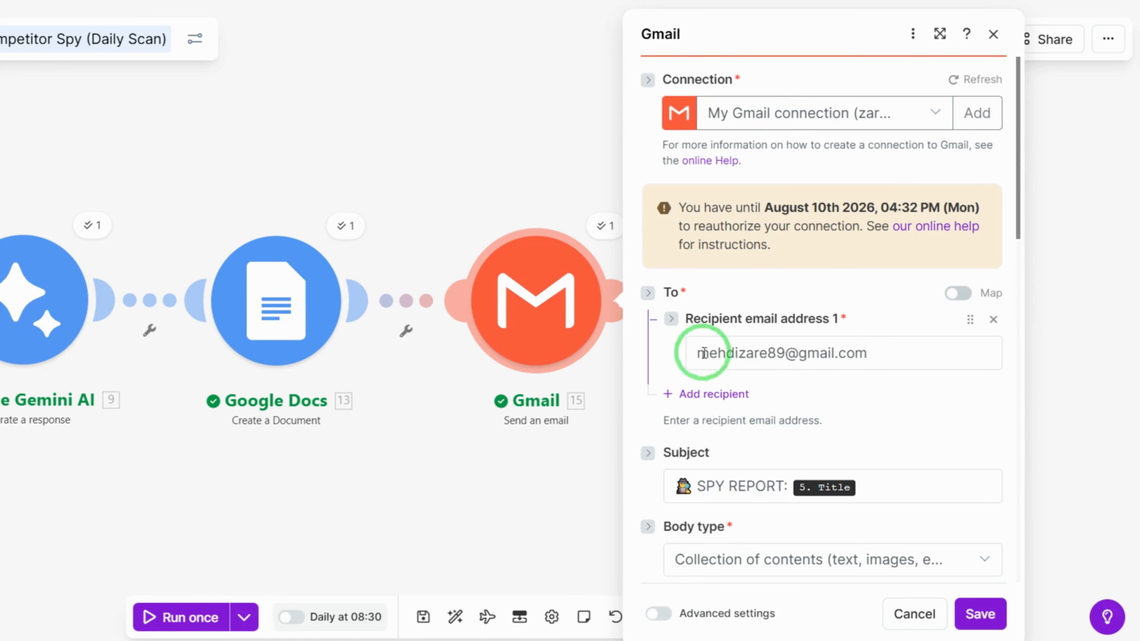
scroll(871, 403, "down", 5)
left_click(866, 221)
scroll(552, 359, "down", 15)
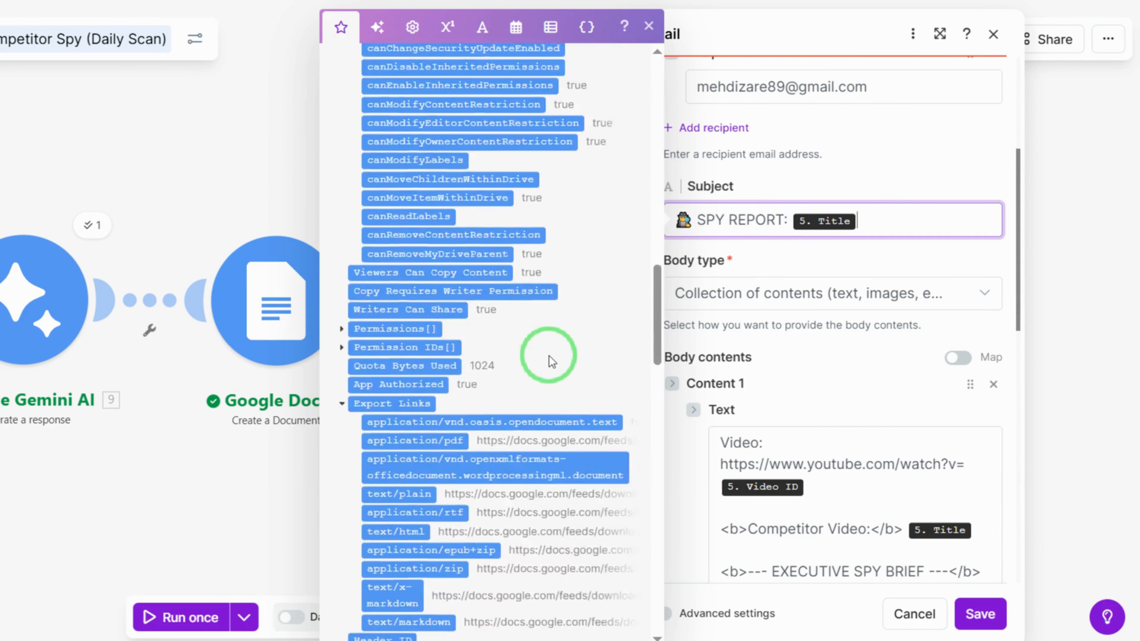
scroll(551, 359, "down", 10)
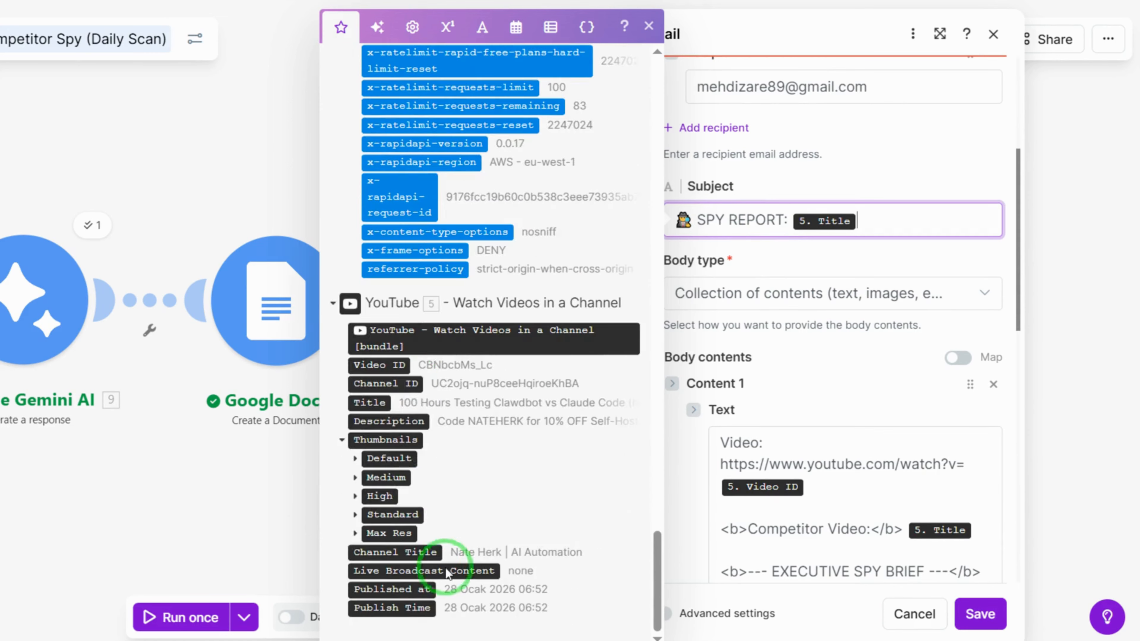
left_click(843, 266)
scroll(820, 357, "down", 6)
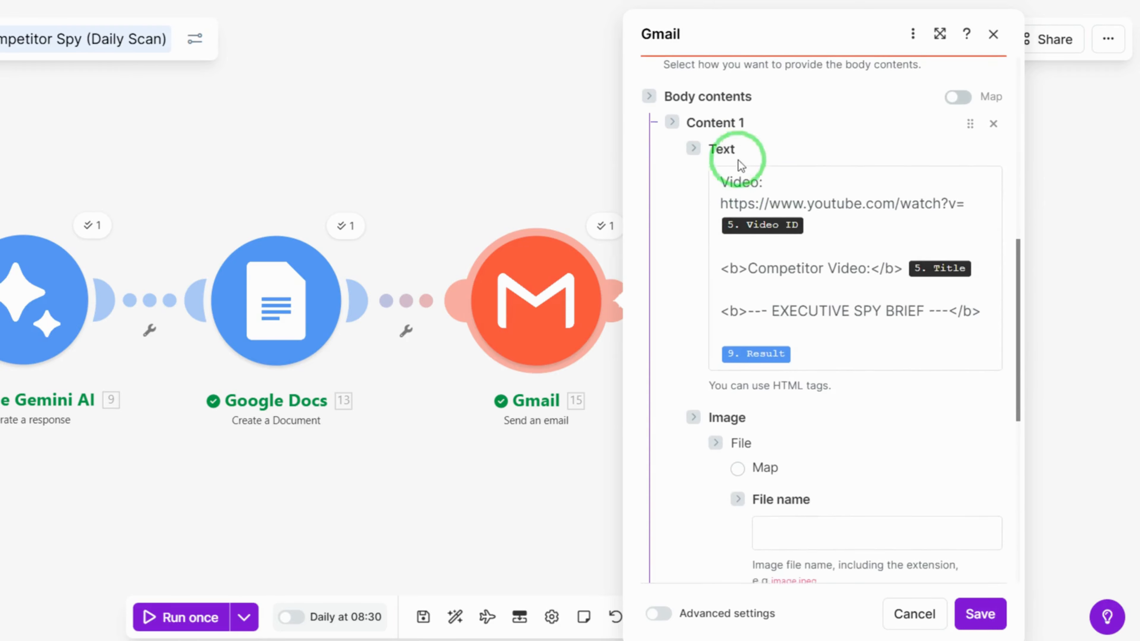
Examine the email body text and trace its Video ID, Title and Result fields to the YouTube and Gemini outputs
left_click(767, 200)
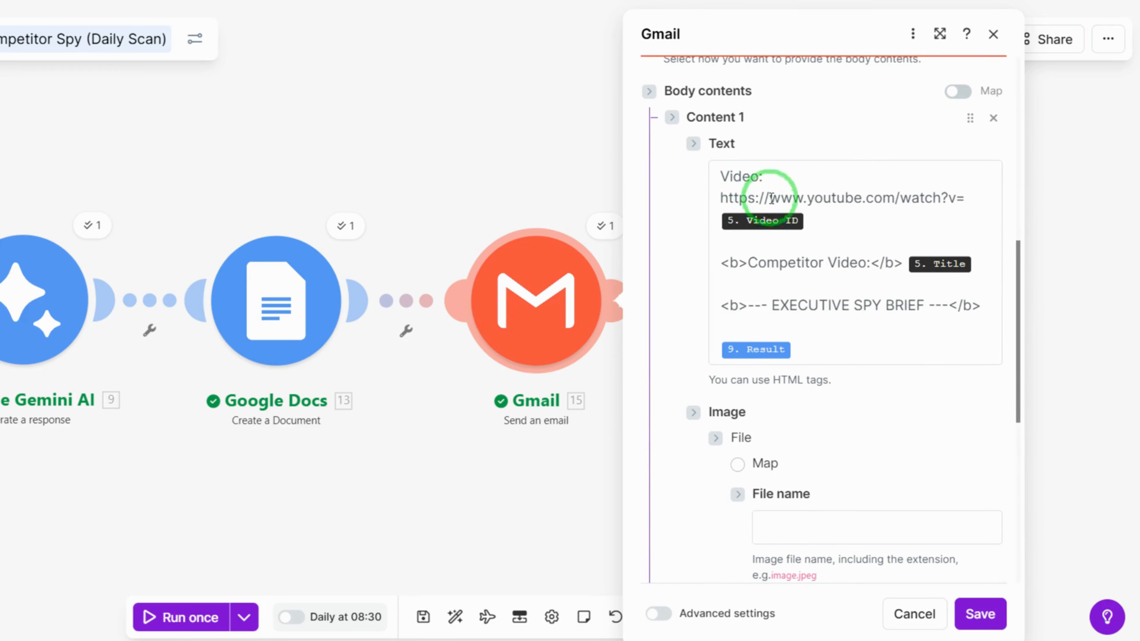
left_click(826, 217)
scroll(575, 324, "down", 15)
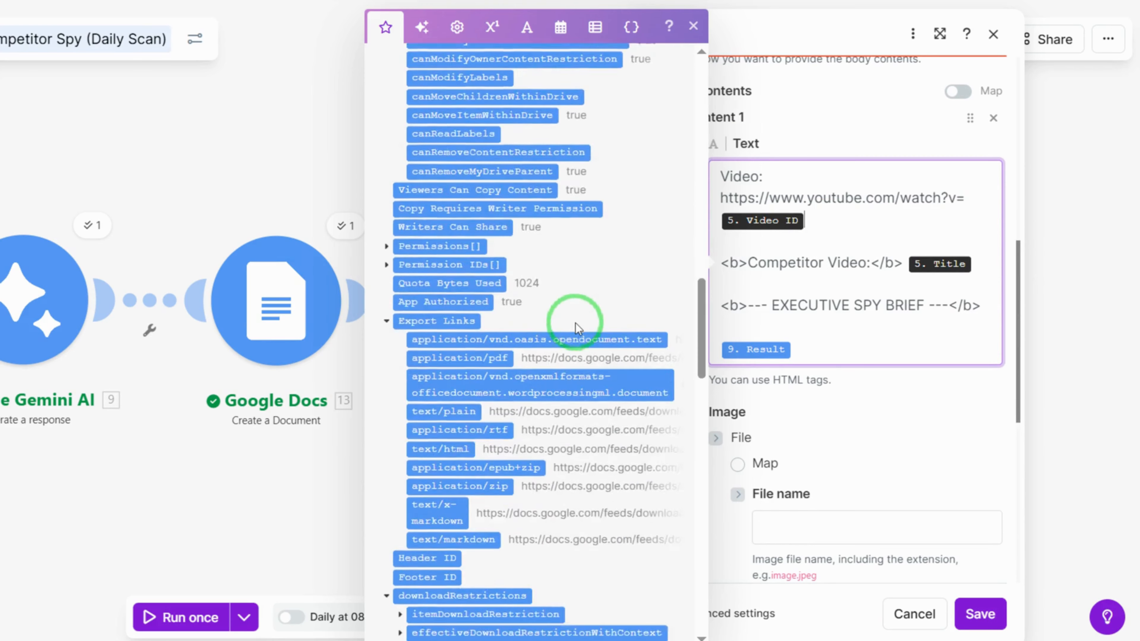
scroll(575, 323, "down", 10)
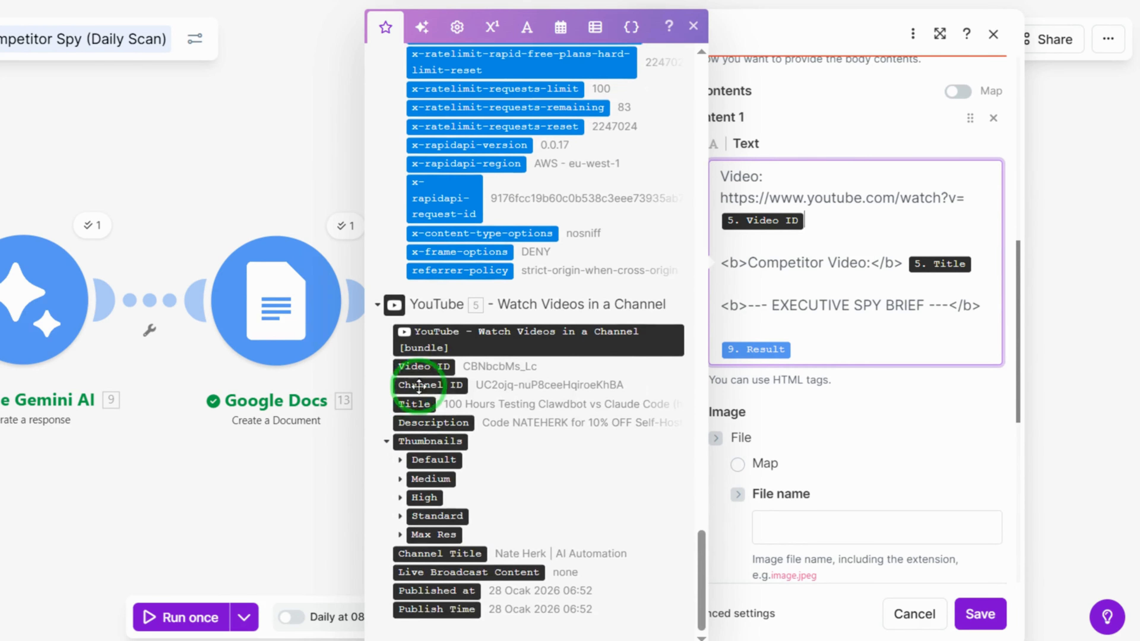
left_click(739, 269)
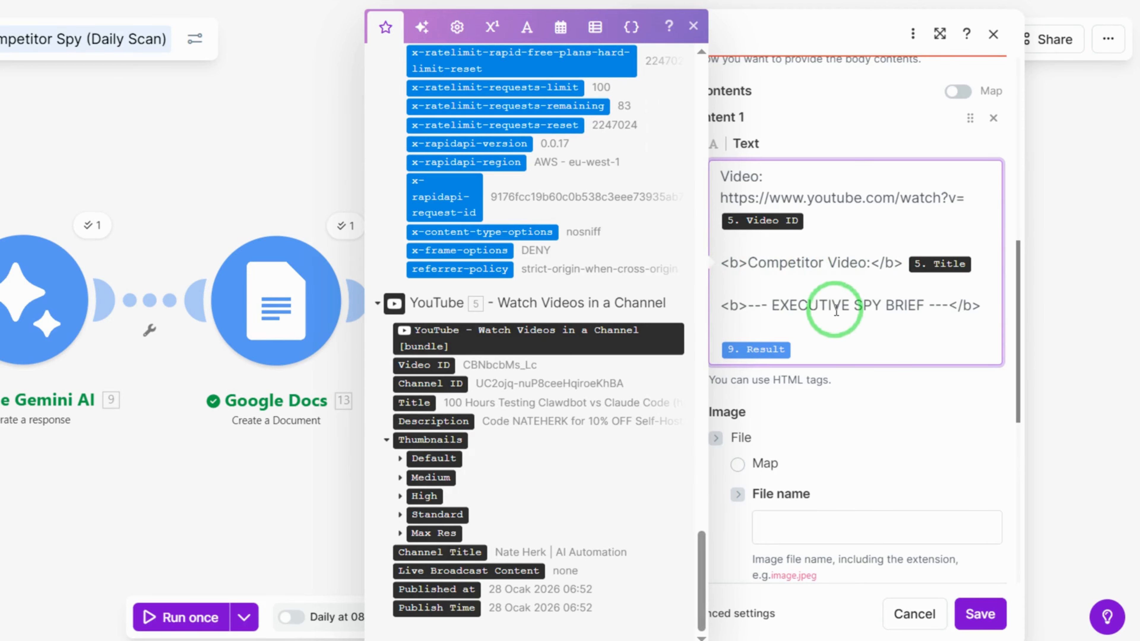
scroll(883, 234, "down", 3)
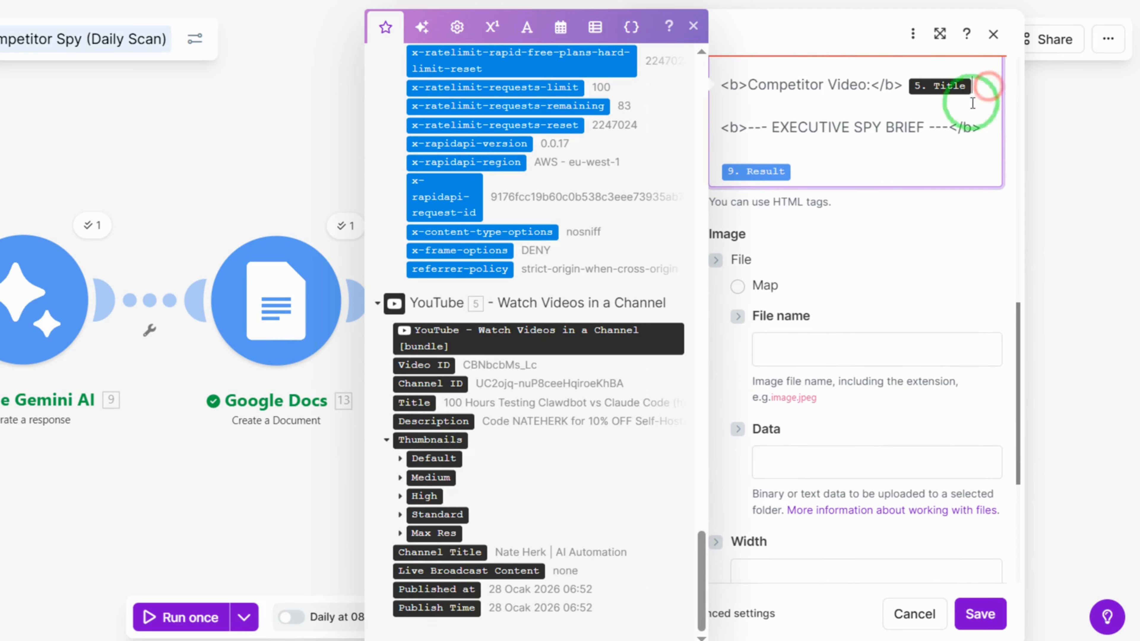
scroll(601, 317, "up", 4)
scroll(601, 317, "up", 10)
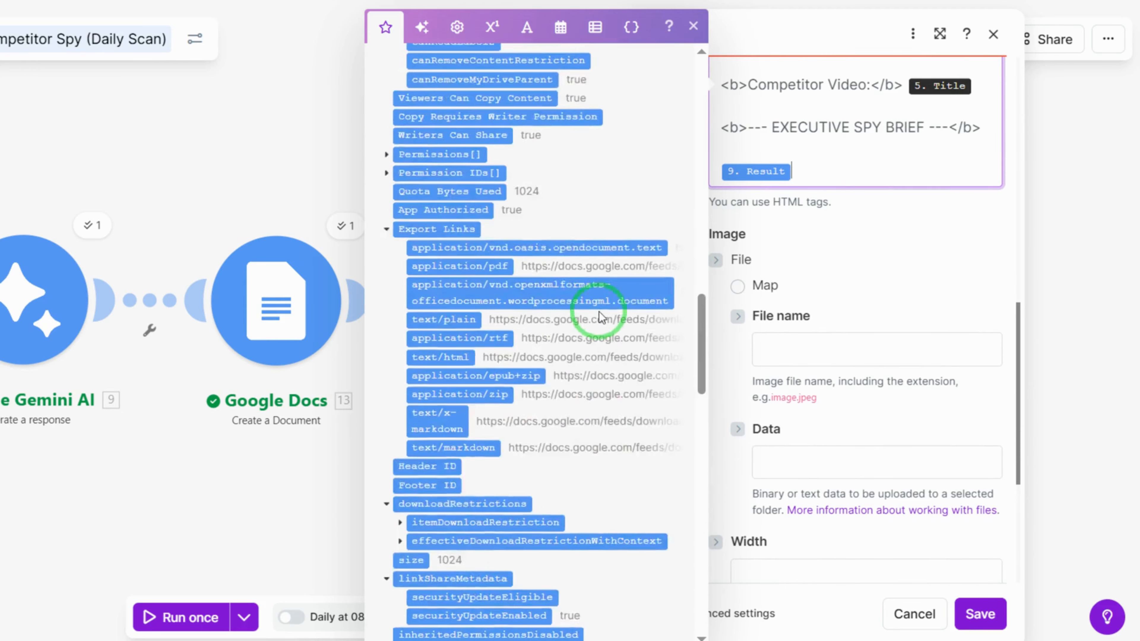
scroll(599, 311, "up", 3)
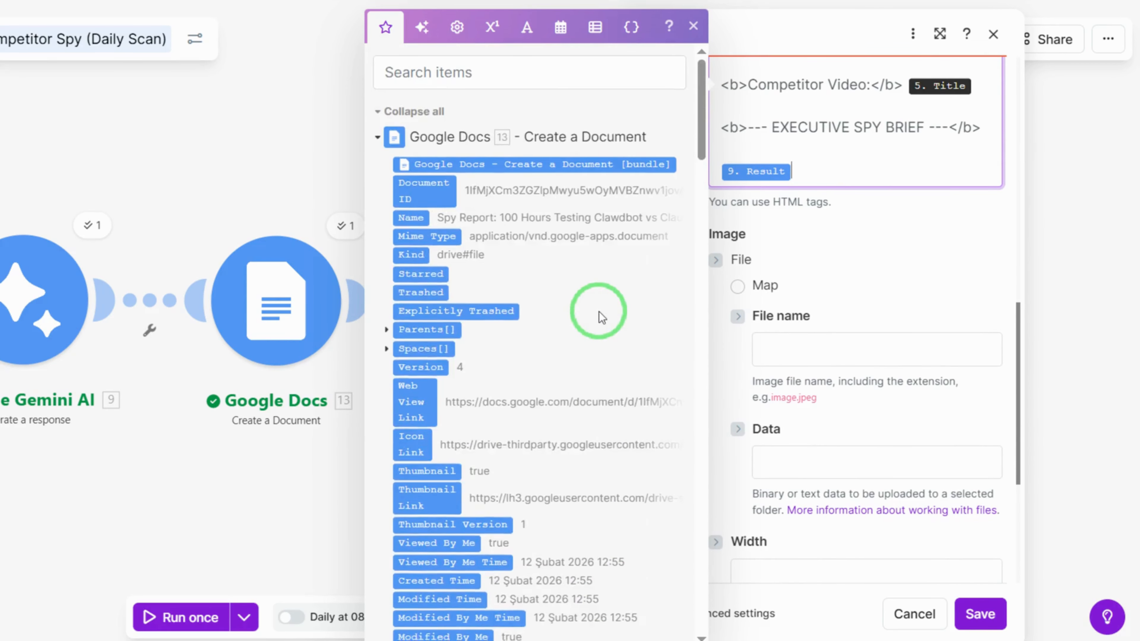
scroll(599, 311, "down", 15)
scroll(599, 311, "down", 12)
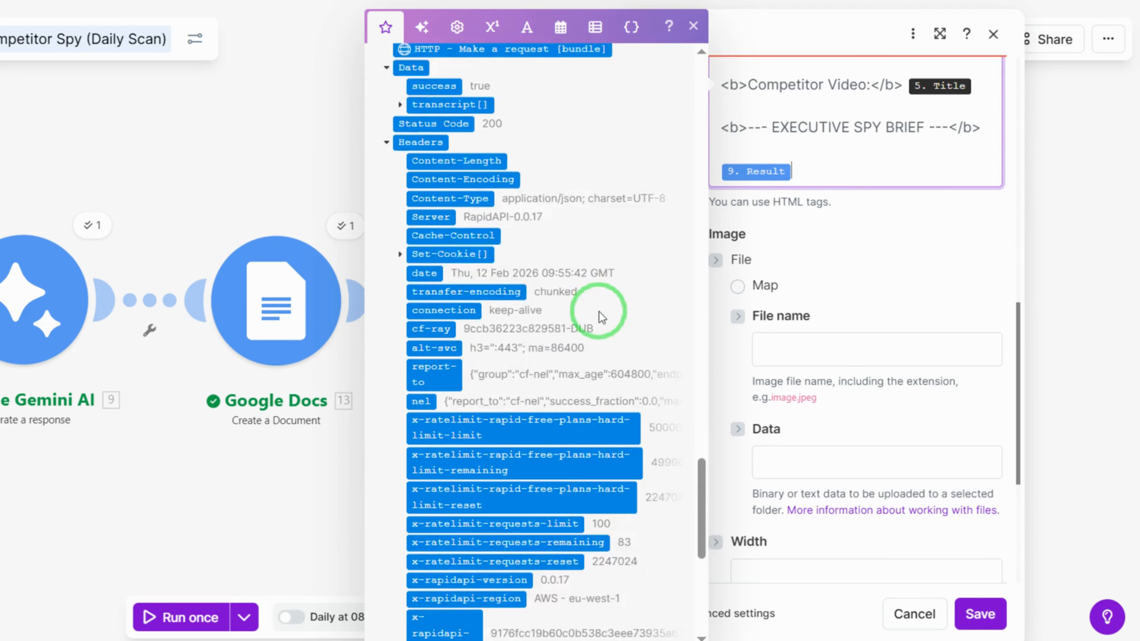
scroll(598, 311, "up", 12)
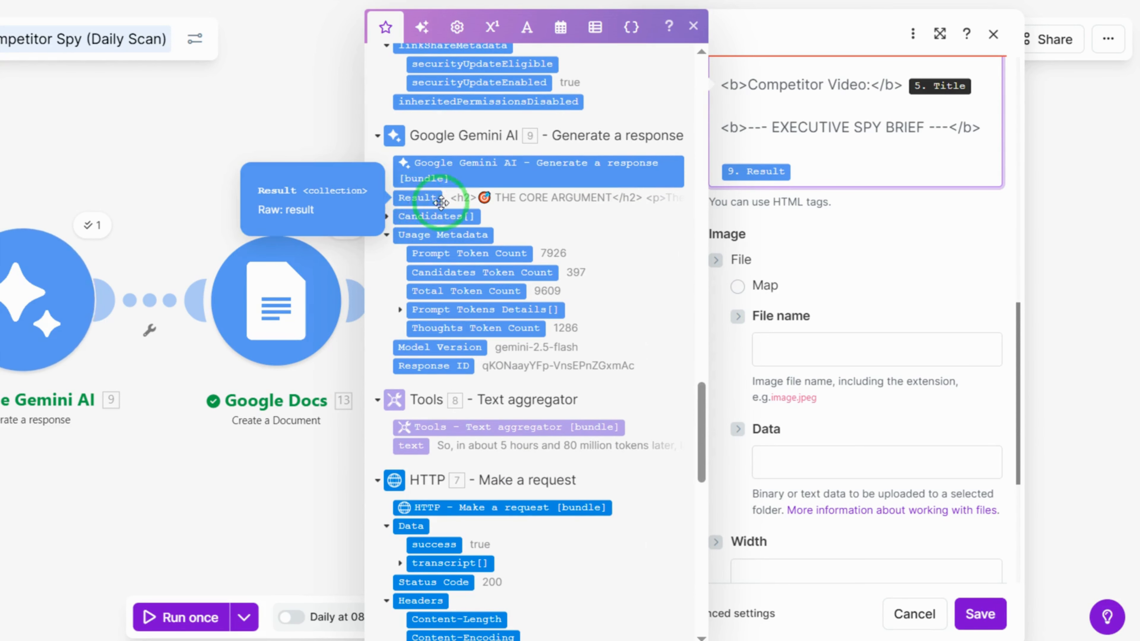
Select Map for the image file in the email's body contents and save the Gmail module
left_click(869, 288)
scroll(888, 489, "down", 6)
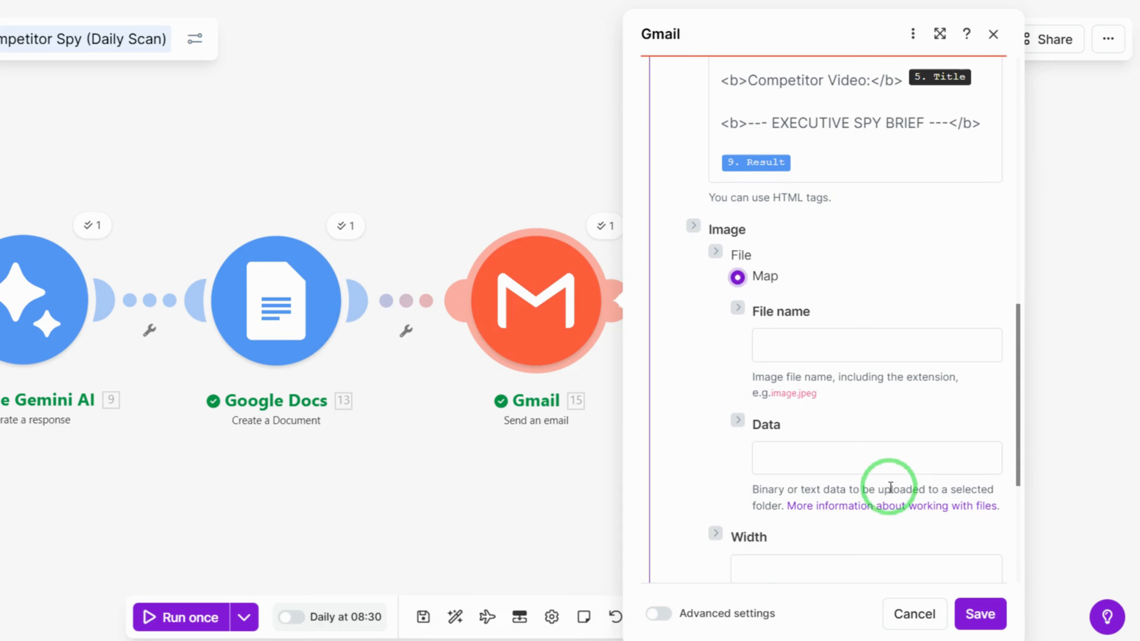
left_click(982, 615)
Set the YouTube module's starting point manually to the 11.02.2026 video "Turn Any Website Into LLM Ready Data" and save it
left_click(432, 460)
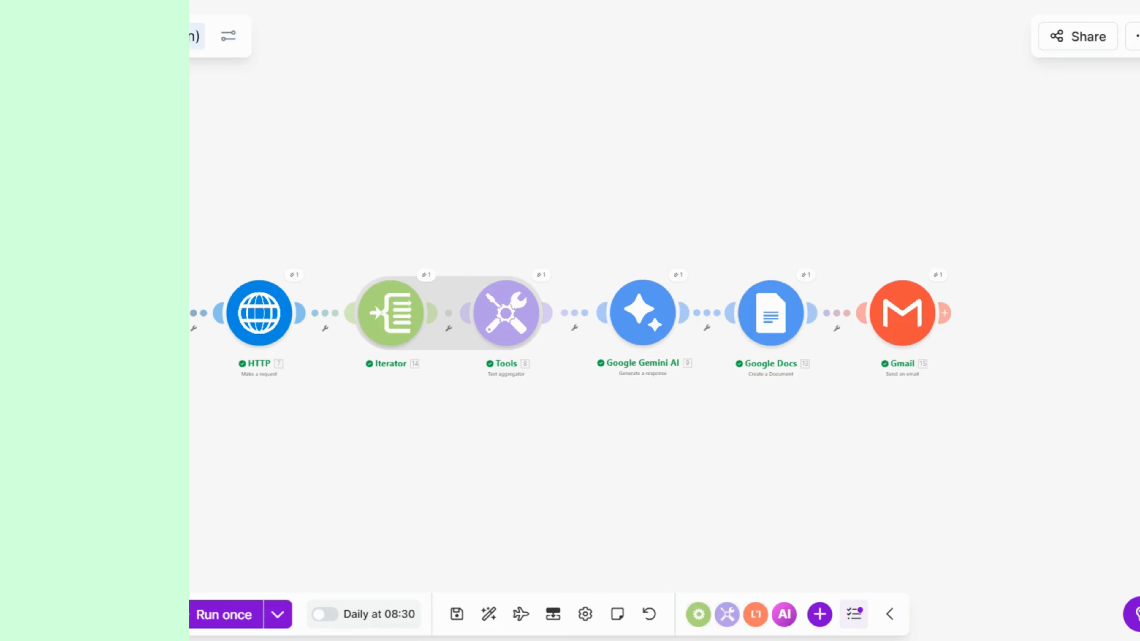
left_click(116, 319)
right_click(128, 312)
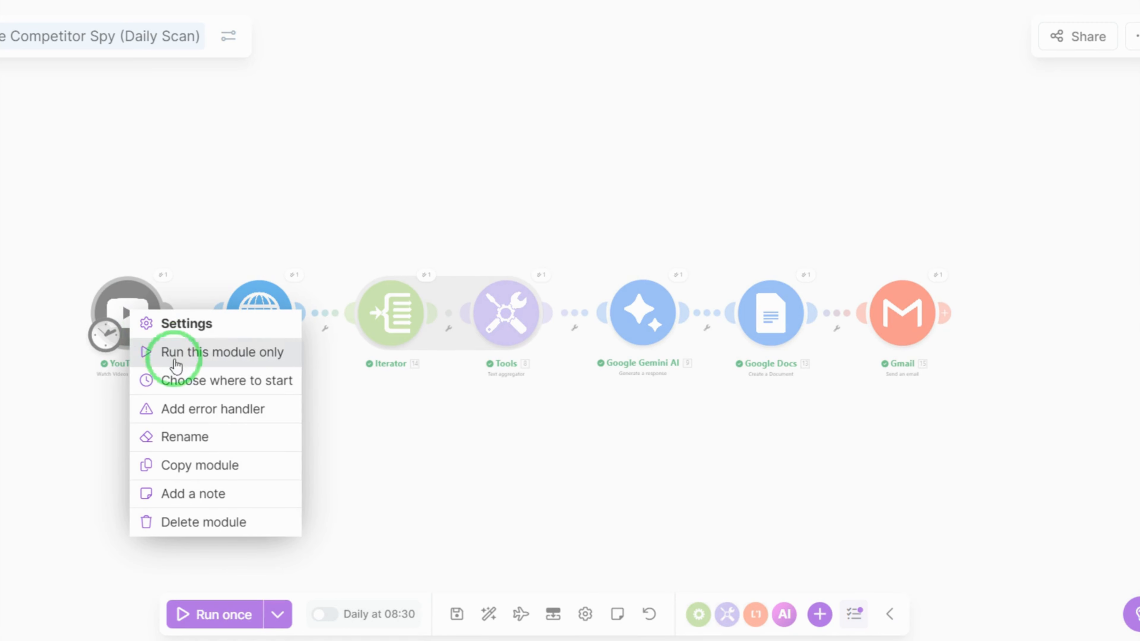
left_click(192, 382)
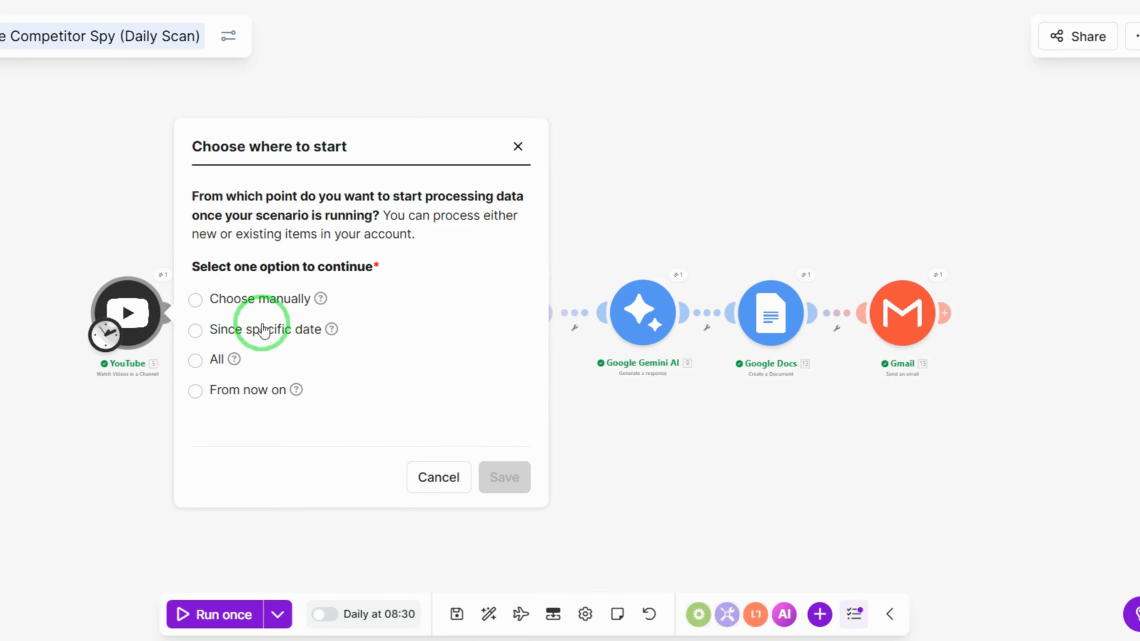
left_click(247, 299)
left_click(504, 475)
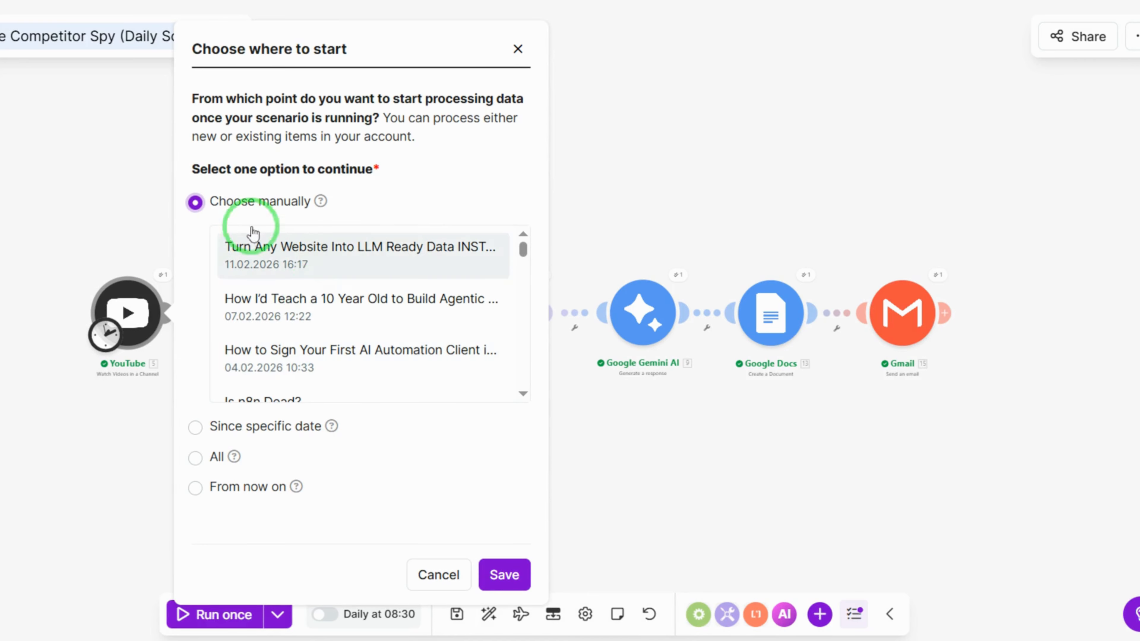
left_click(309, 265)
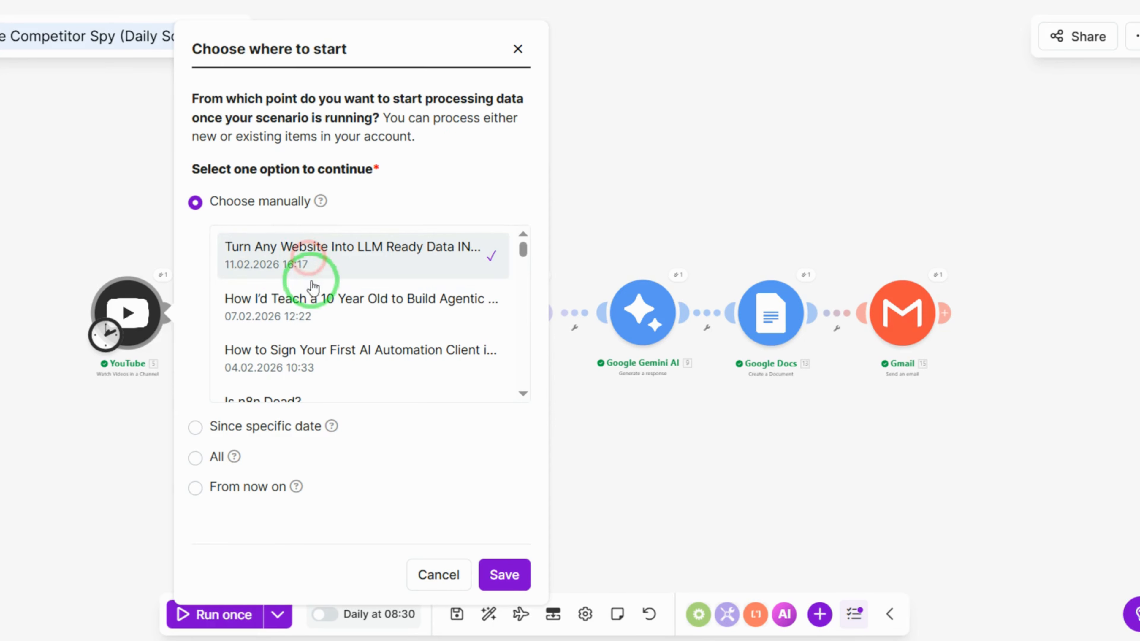
left_click(499, 574)
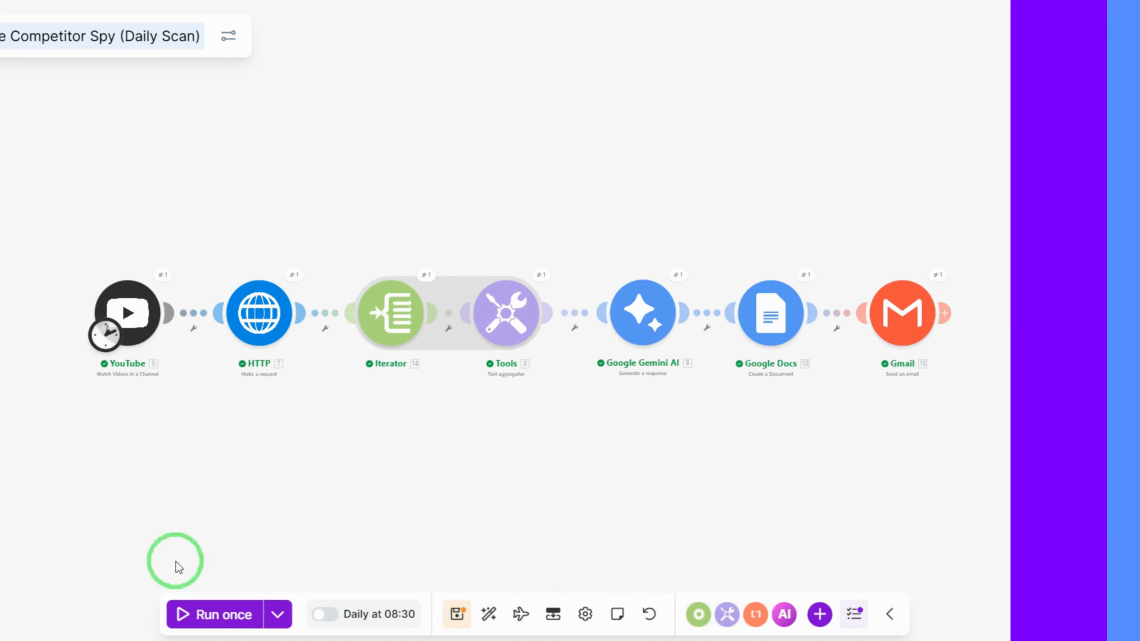
Run the competitor spy scenario once and bring the YouTube and HTTP modules into view
left_click(211, 613)
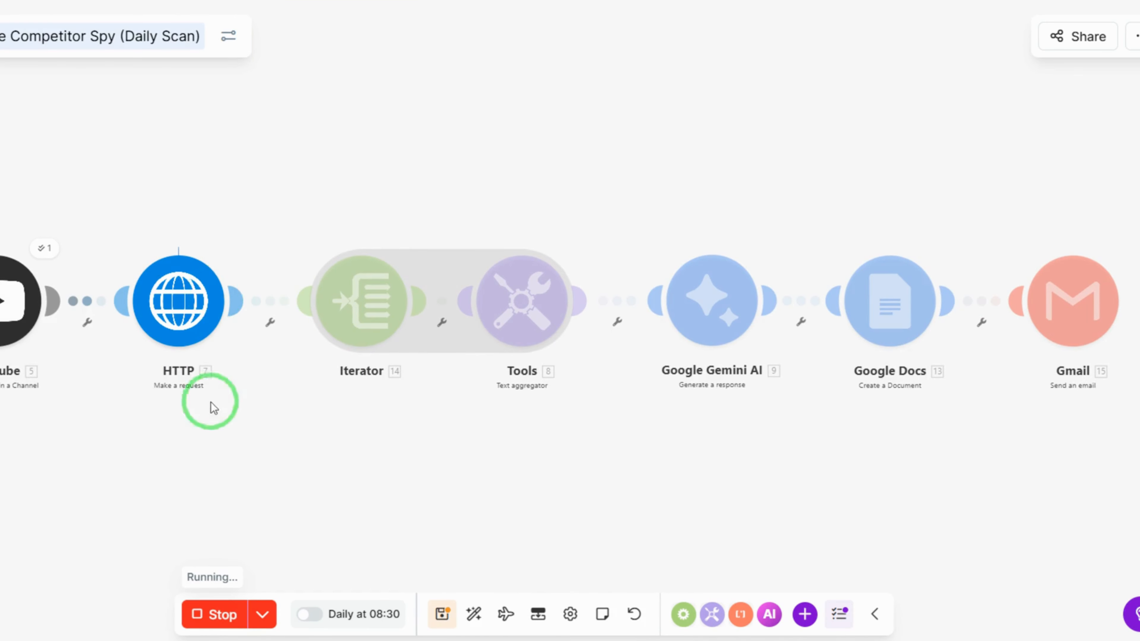
left_click_drag(220, 445, 351, 453)
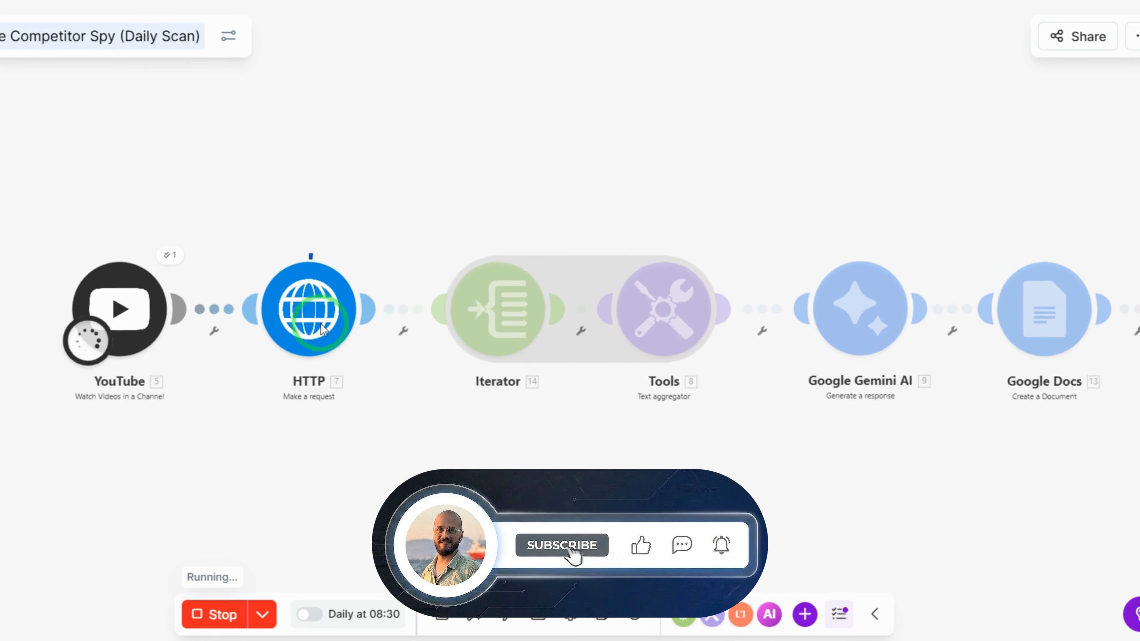
Follow the competitor spy scenario run along the module chain from the HTTP request towards the Gemini and Google Docs modules
scroll(329, 355, "up", 4)
left_click_drag(682, 466, 127, 438)
left_click_drag(833, 472, 623, 486)
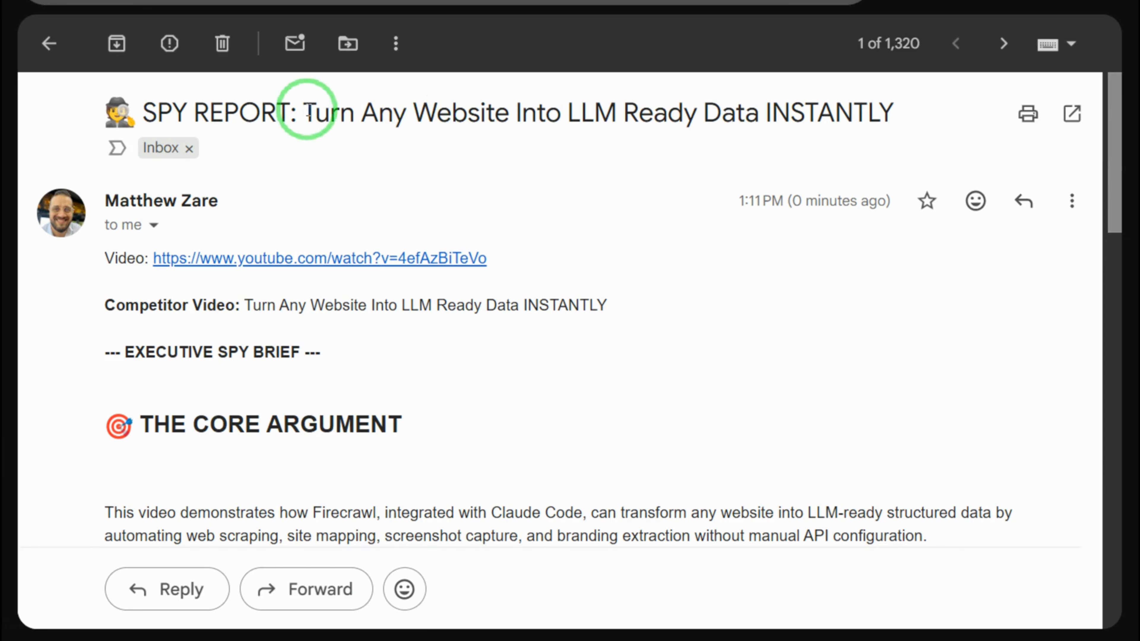
Read through the spy report email for "Turn Any Website Into LLM Ready Data INSTANTLY", from the core argument to the counter-hook
scroll(518, 310, "down", 2)
scroll(518, 310, "down", 10)
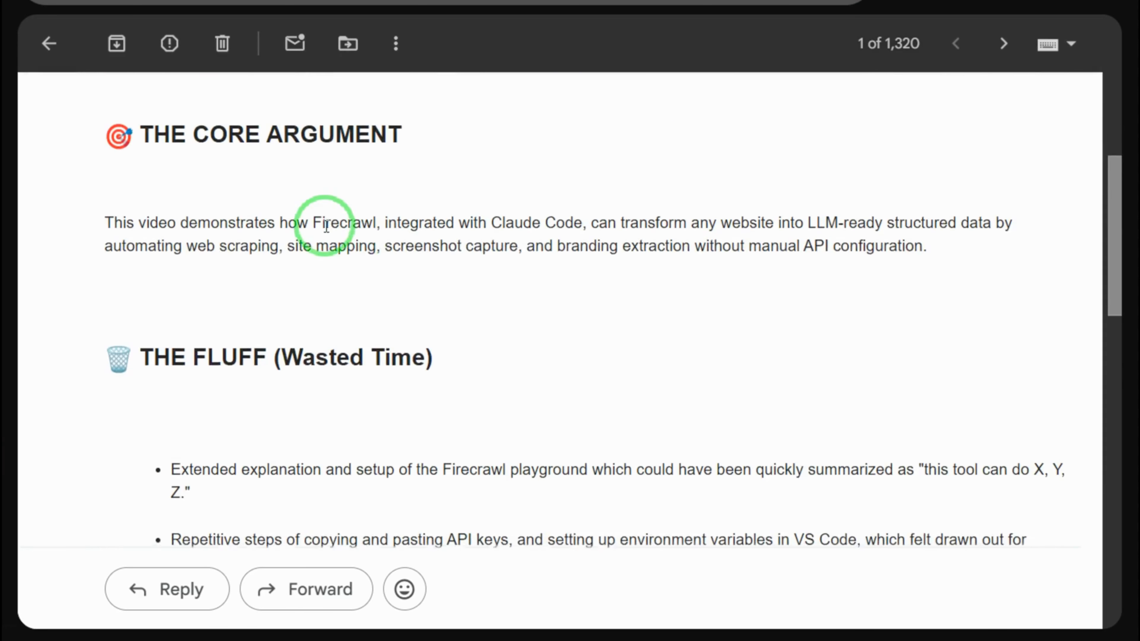
scroll(332, 335, "down", 5)
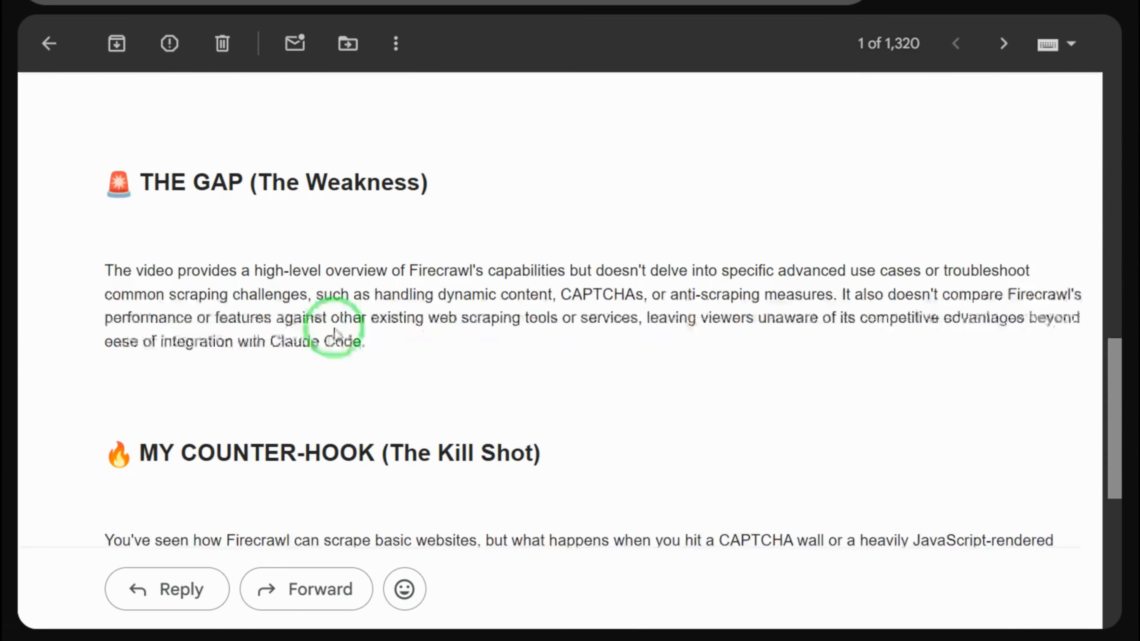
scroll(421, 302, "down", 5)
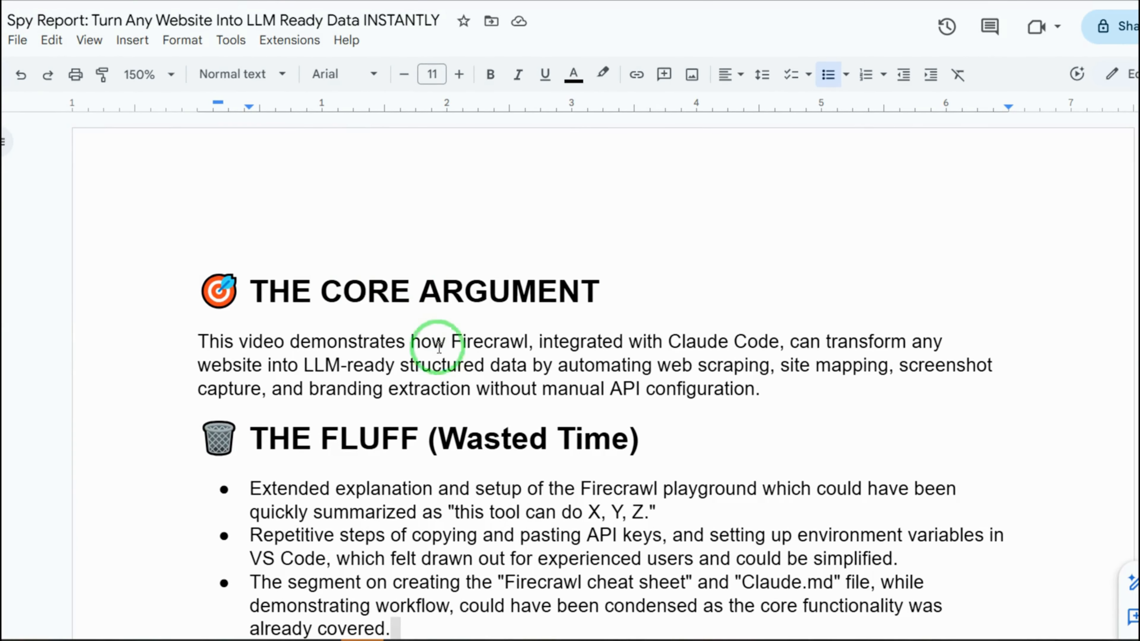
Switch to the generated Google Docs spy report and review its core argument, fluff, gap and counter-hook sections
scroll(438, 348, "down", 5)
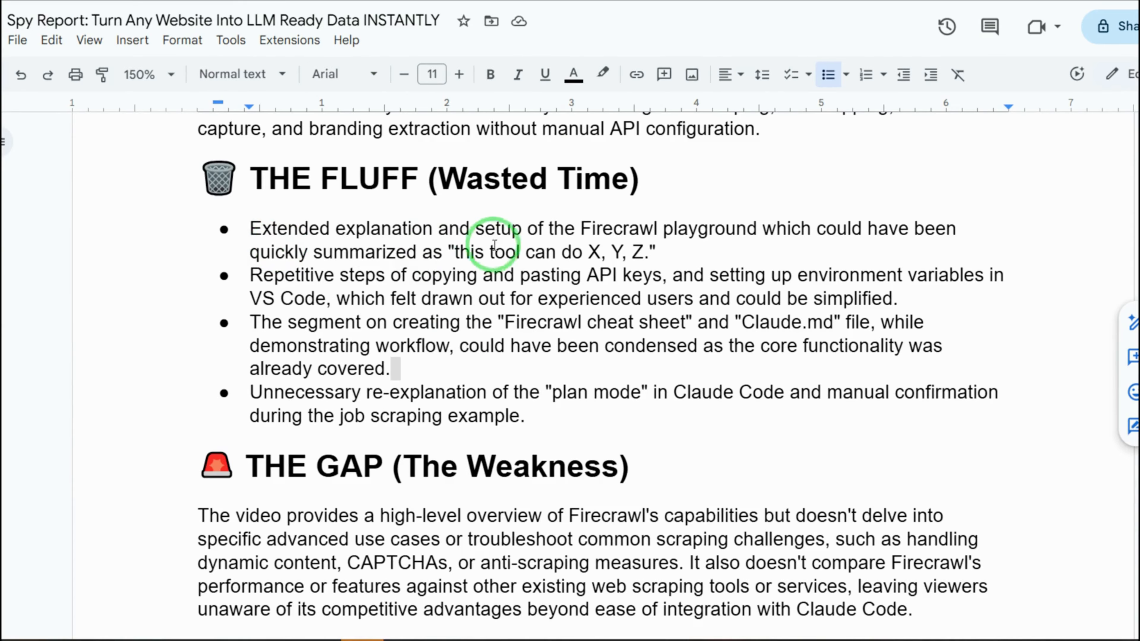
scroll(692, 253, "down", 3)
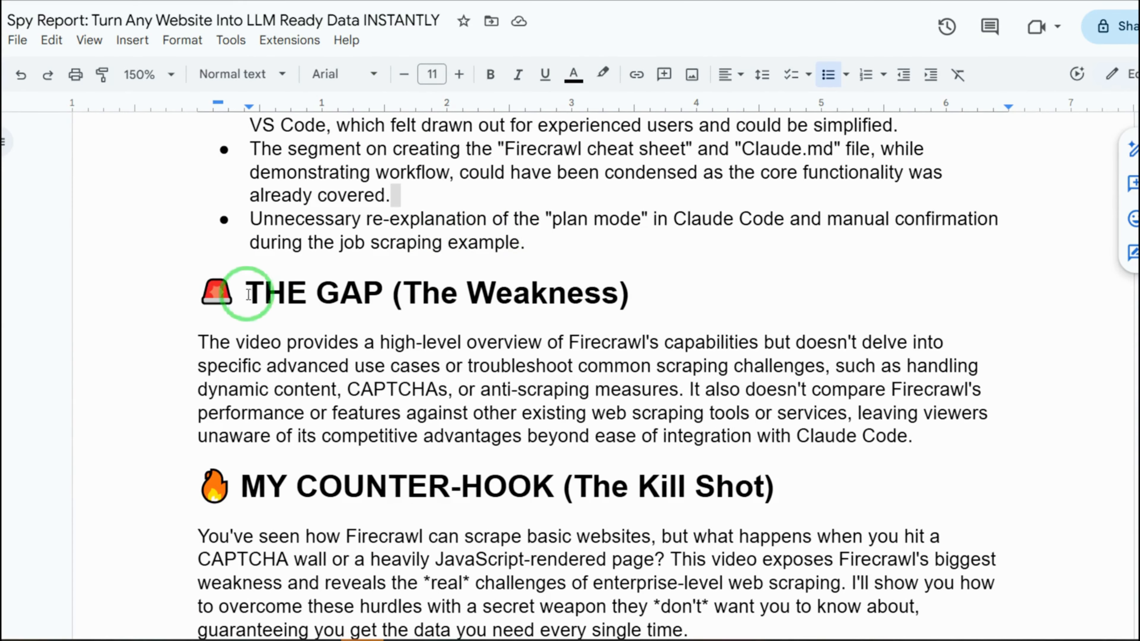
scroll(575, 292, "down", 5)
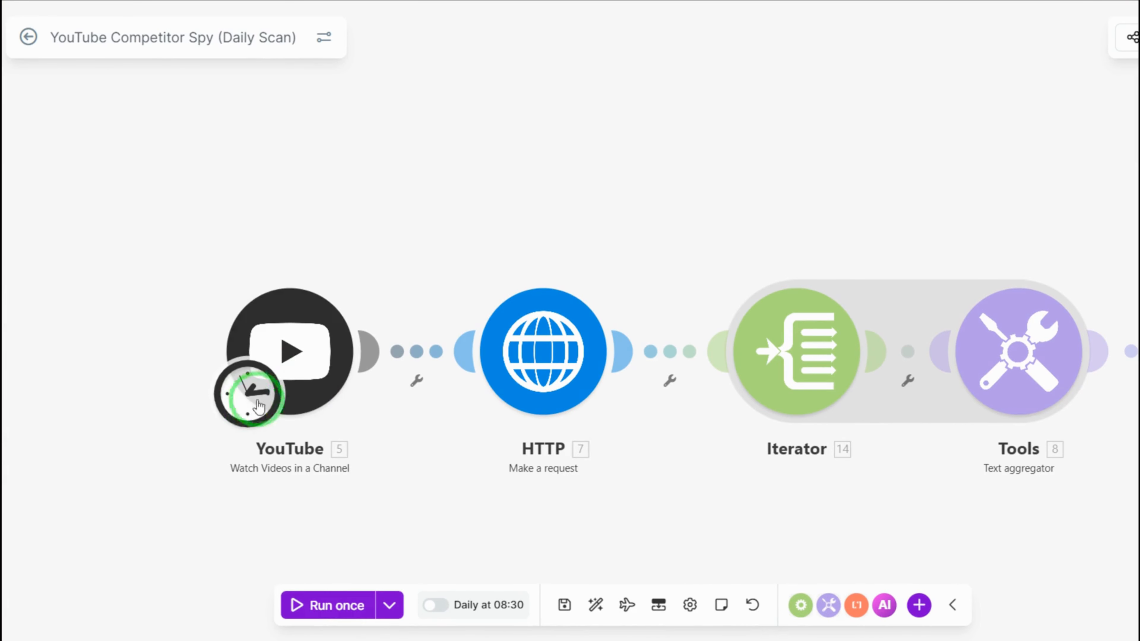
Return to the Make scenario and save its schedule to run every day at 08:30
left_click(246, 406)
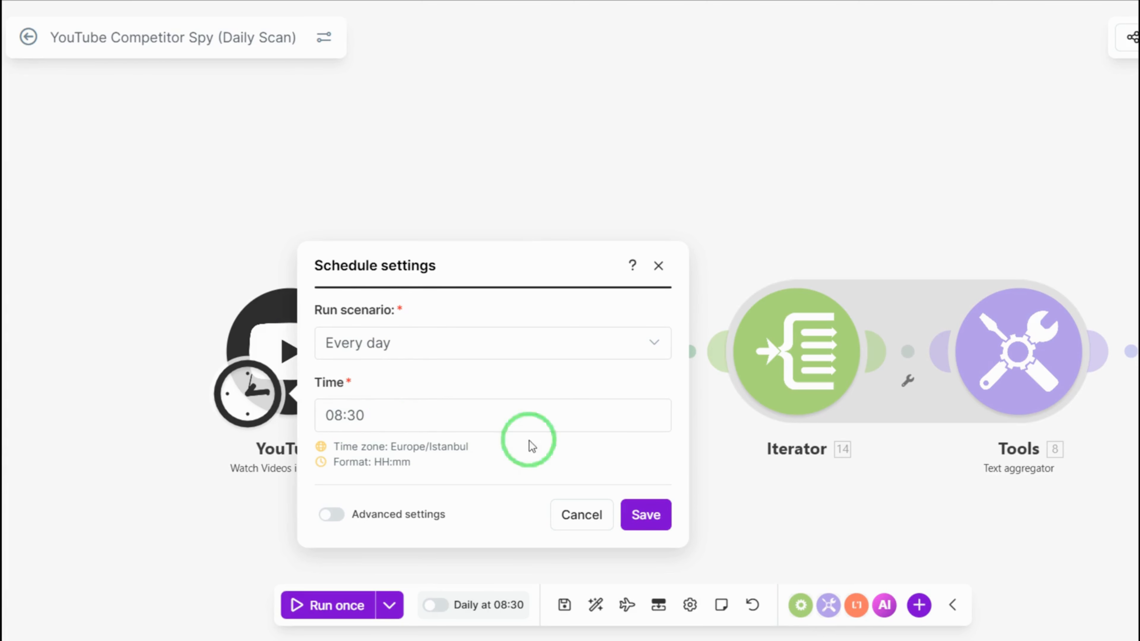
left_click(644, 516)
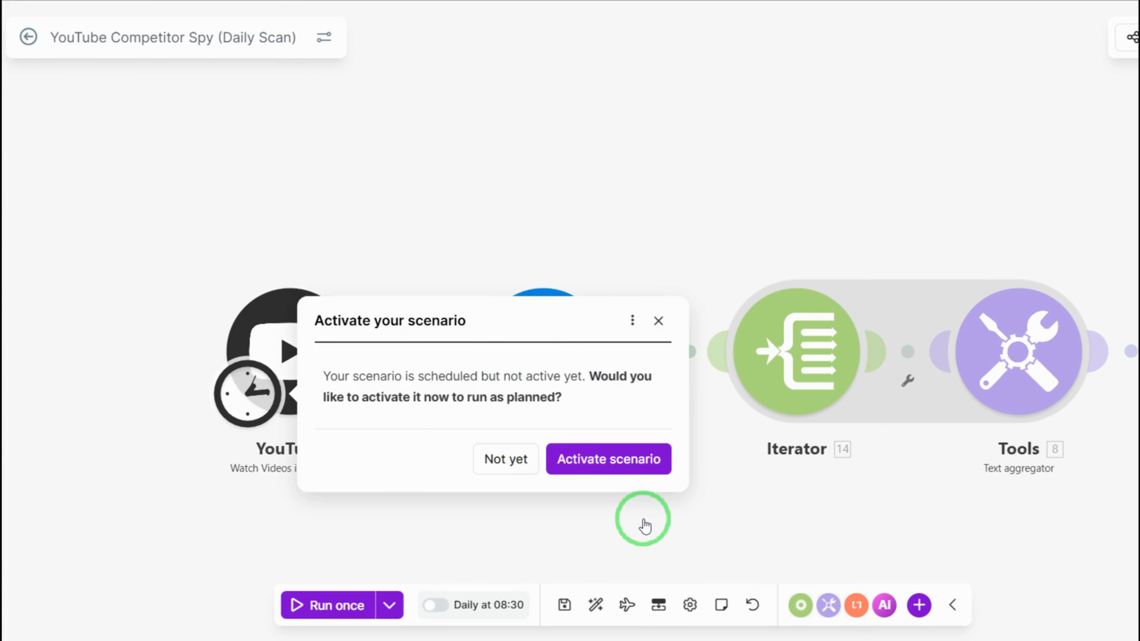